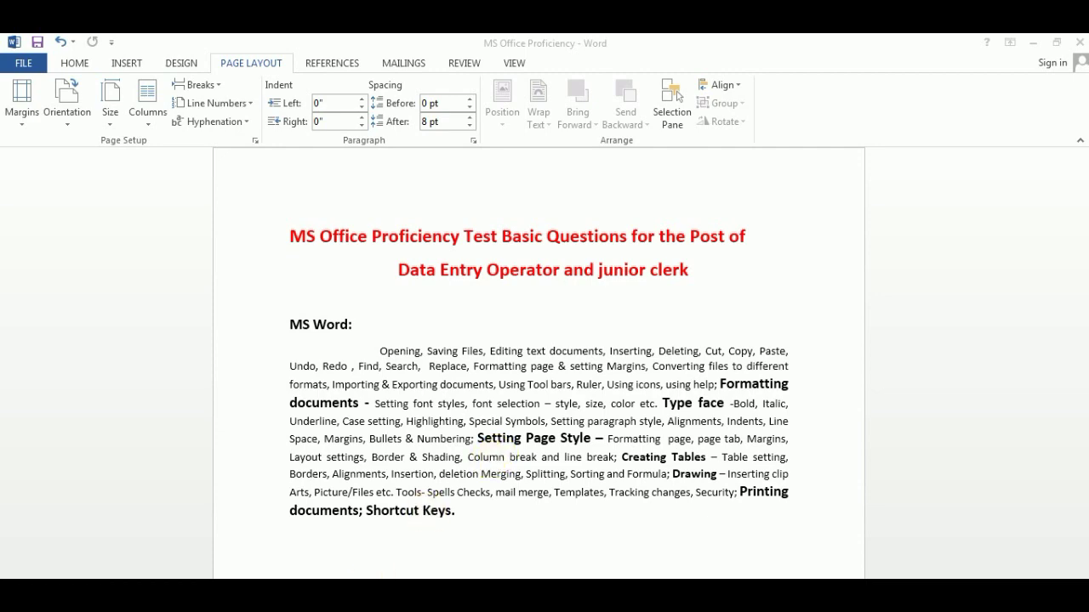
Step: Bring the 'proficiney' document with the sample Media paragraphs to the front
{"action": "left_click", "coordinate": [345, 555]}
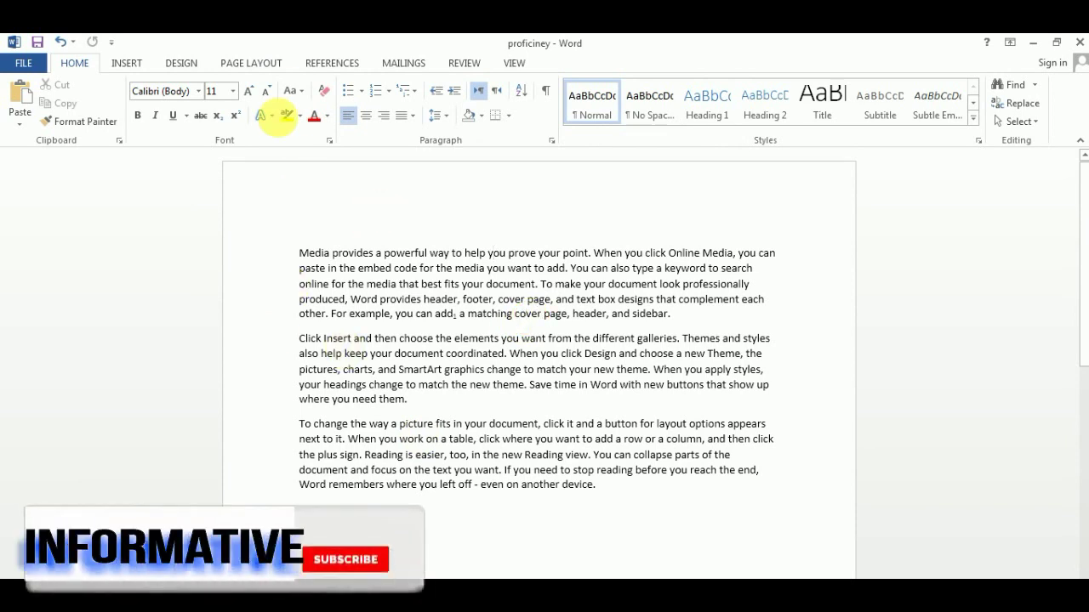
Step: Open the Page Setup dialog through Page Layout > Margins > Custom Margins
{"action": "left_click", "coordinate": [262, 66]}
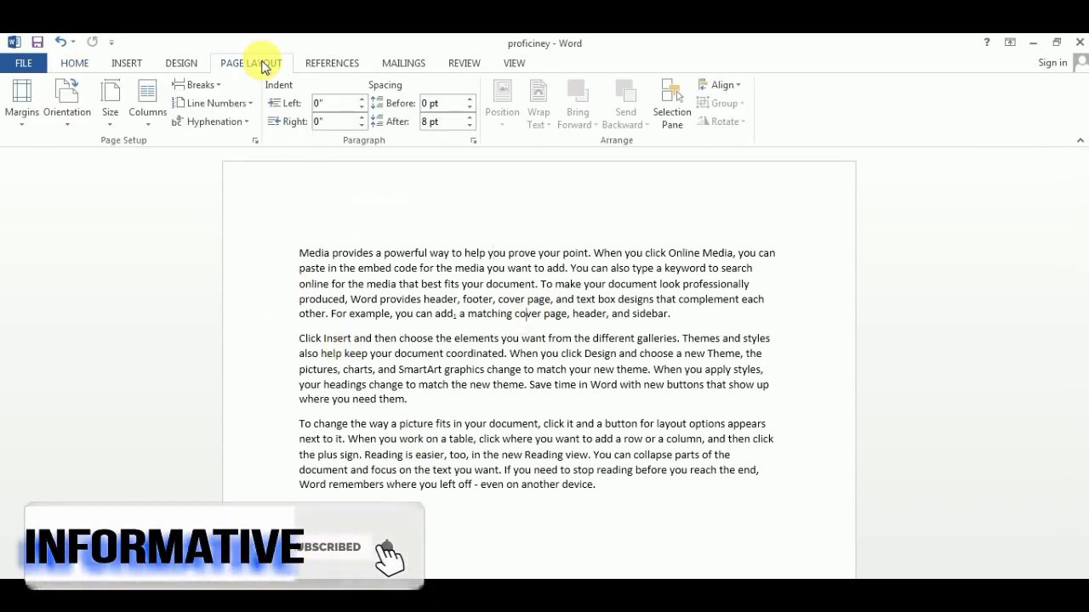
{"action": "left_click", "coordinate": [22, 106]}
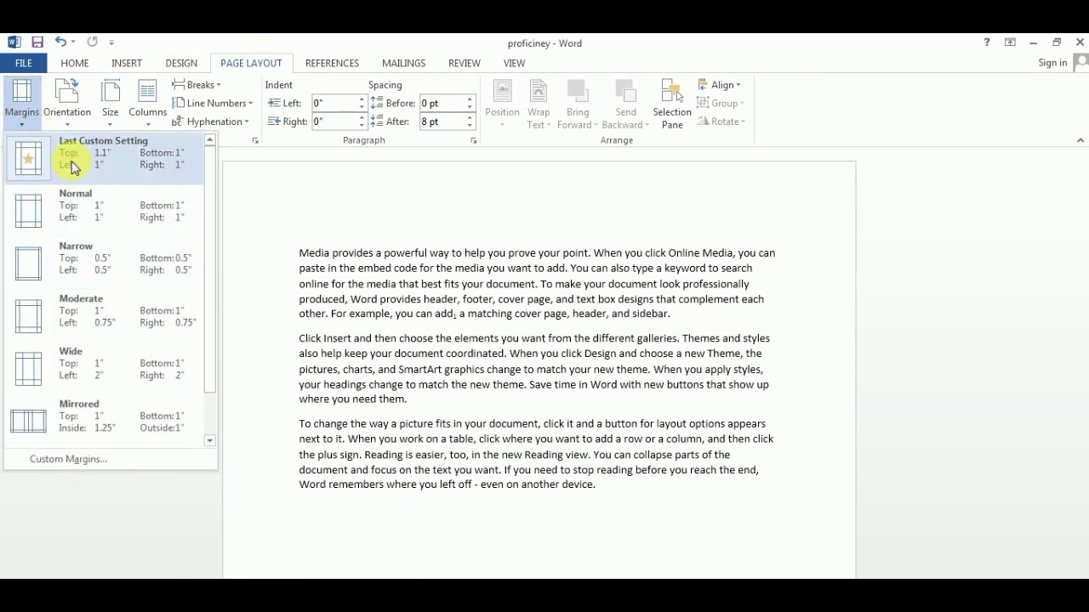
{"action": "left_click", "coordinate": [68, 464]}
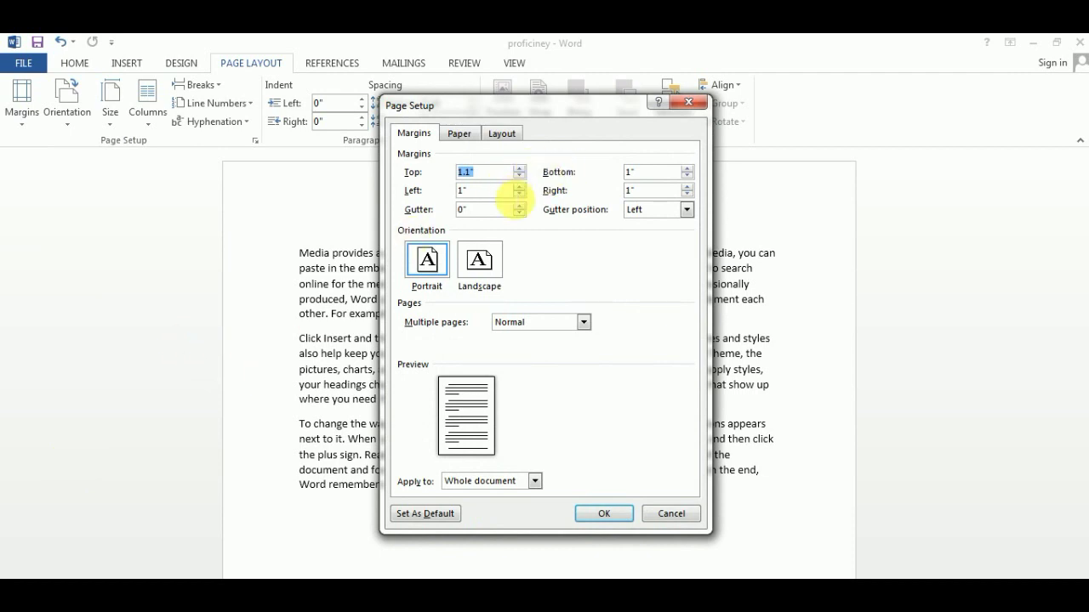
Step: Set the bottom margin to 1.2", keep portrait orientation, and apply the change
{"action": "left_click", "coordinate": [687, 167]}
{"action": "left_click", "coordinate": [687, 167]}
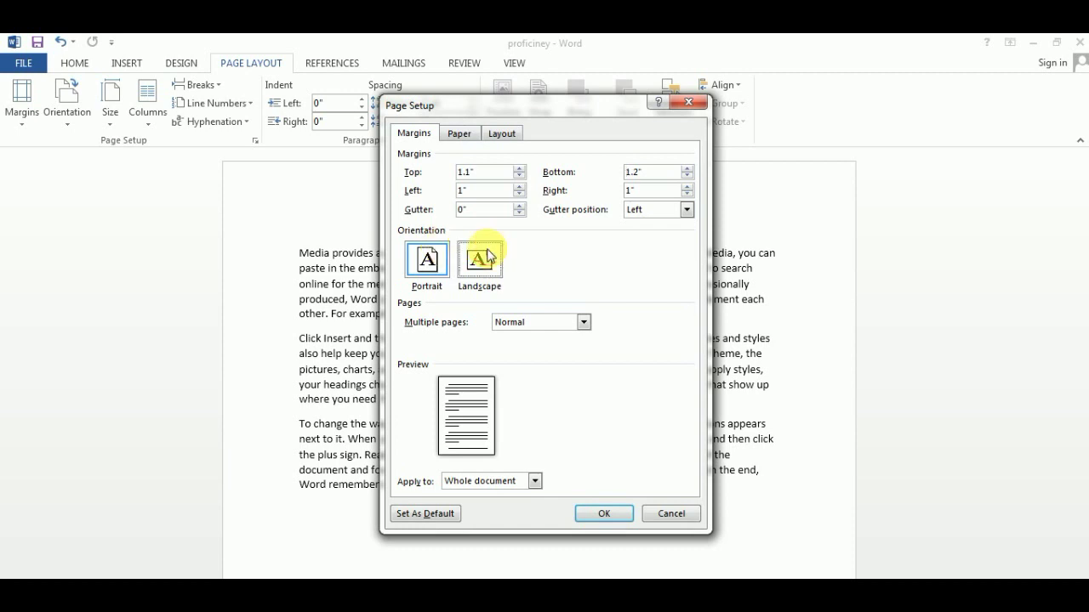
{"action": "left_click", "coordinate": [480, 258]}
{"action": "left_click", "coordinate": [432, 257]}
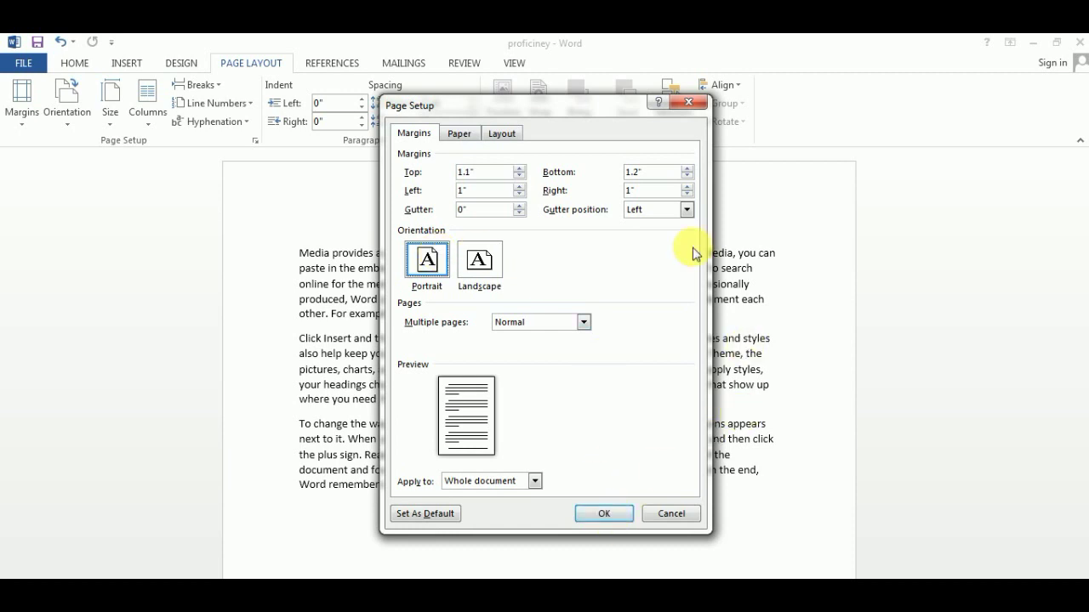
{"action": "left_click", "coordinate": [605, 515]}
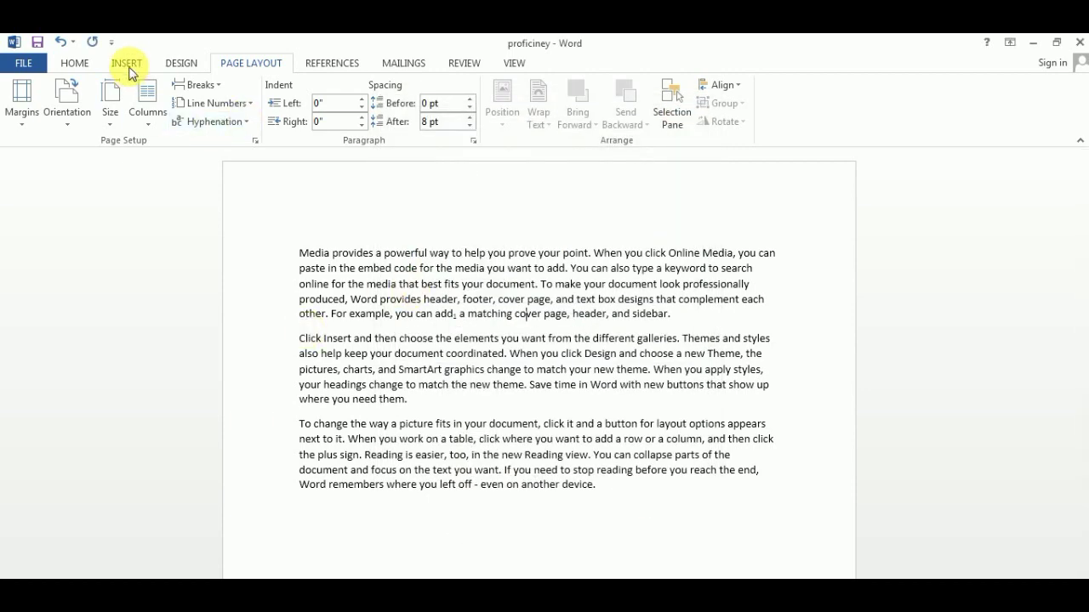
{"action": "left_click", "coordinate": [68, 107]}
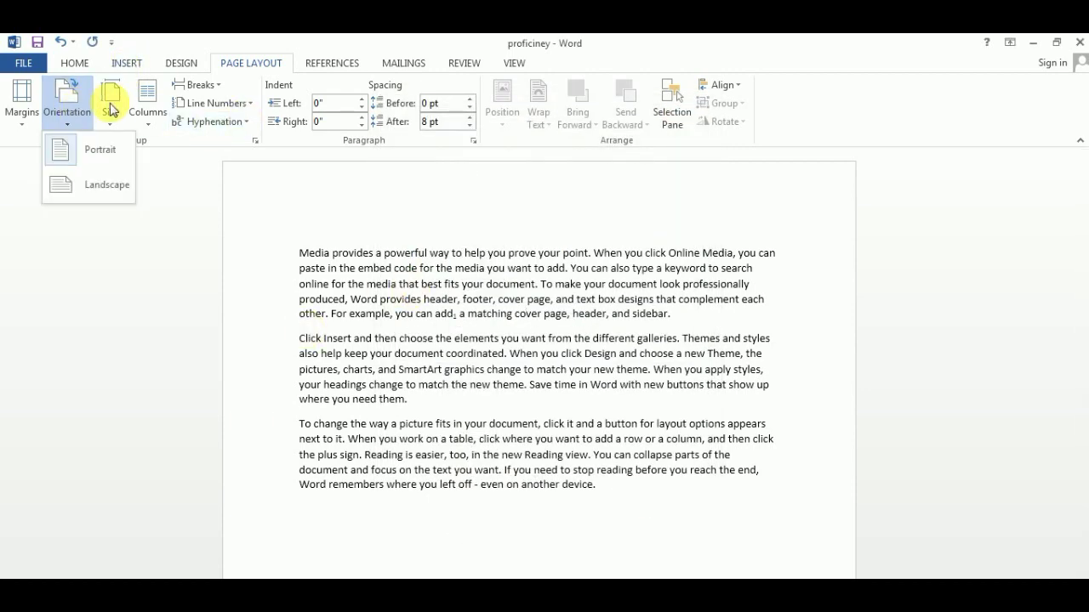
{"action": "left_click", "coordinate": [118, 109]}
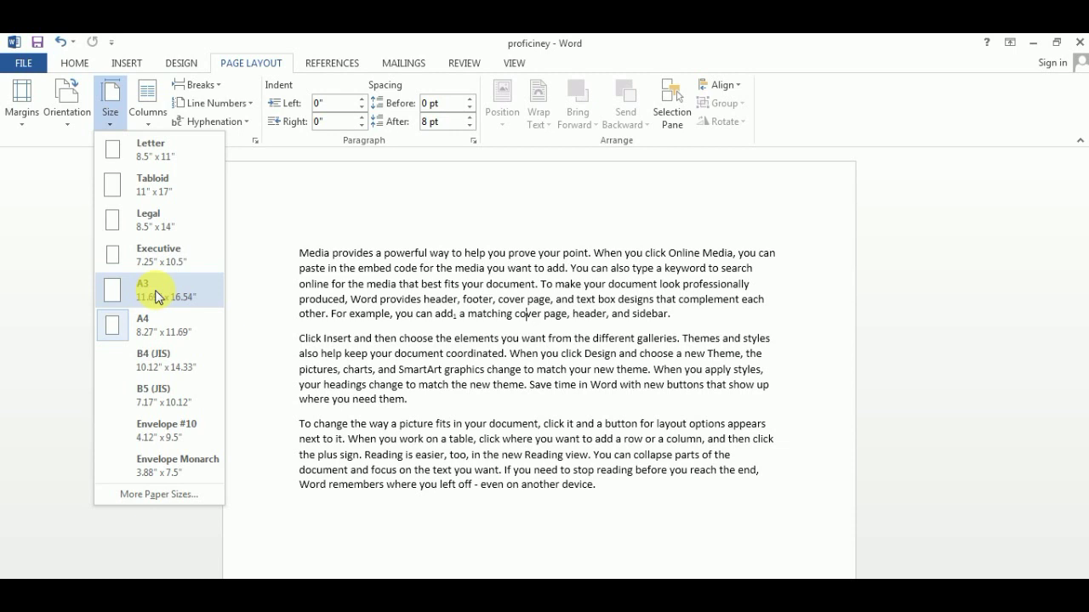
{"action": "left_click", "coordinate": [158, 324]}
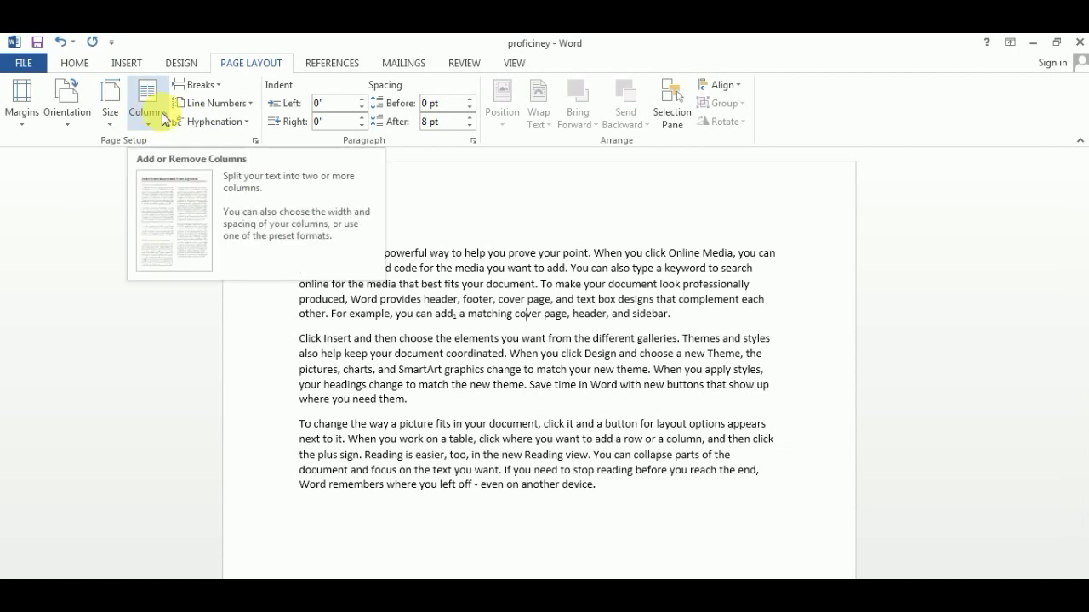
Step: Select the three sample paragraphs and paste a copy on the empty line after them
{"action": "left_click", "coordinate": [163, 118]}
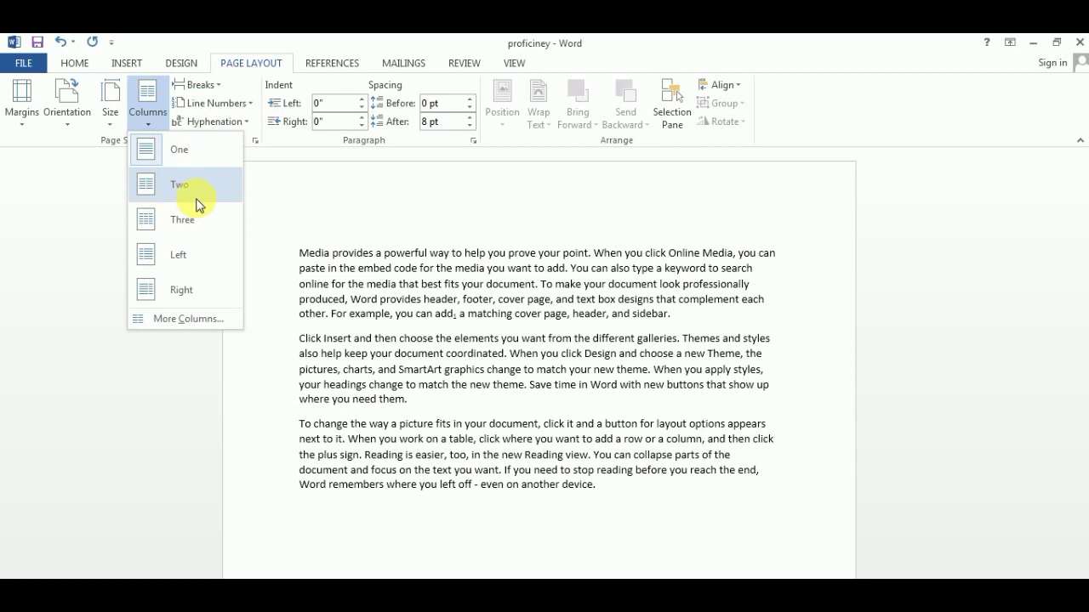
{"action": "left_click", "coordinate": [418, 224]}
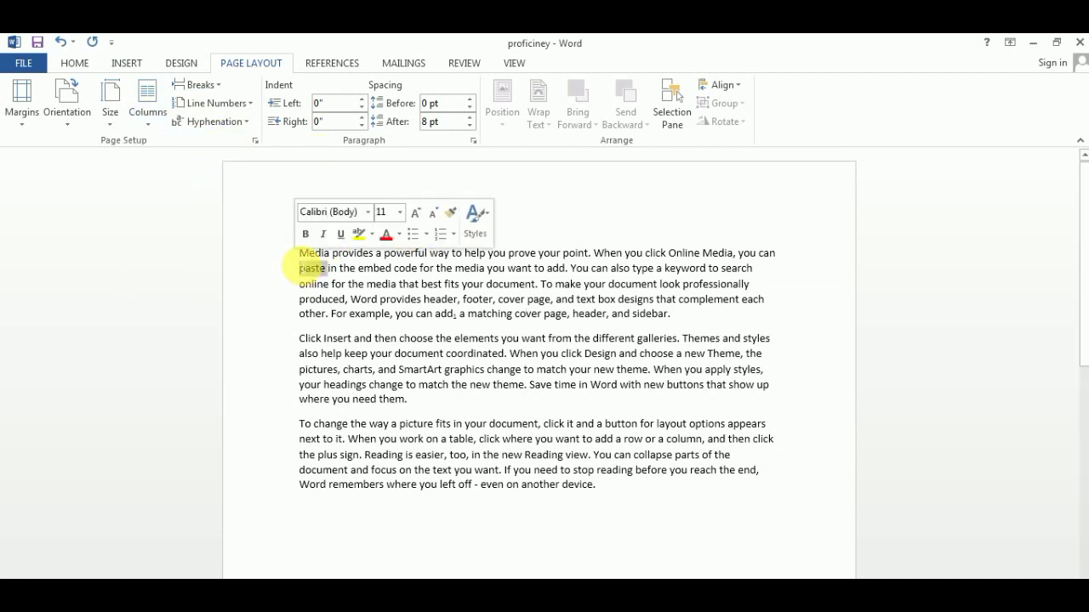
{"action": "left_click", "coordinate": [300, 252]}
{"action": "left_click_drag", "start_coordinate": [300, 253], "coordinate": [589, 455]}
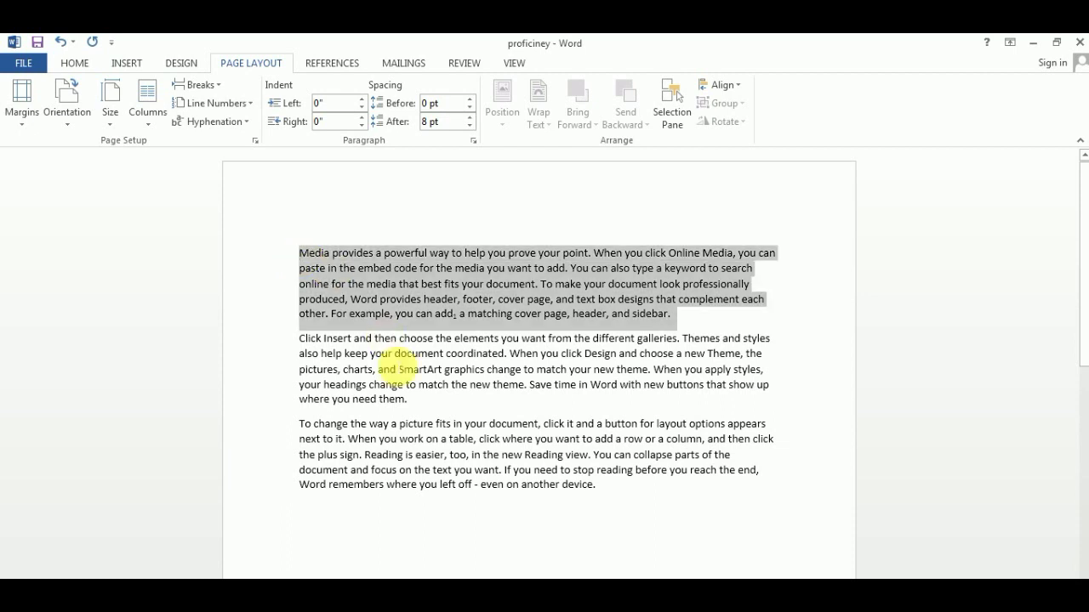
{"action": "left_click_drag", "start_coordinate": [628, 501], "coordinate": [616, 501]}
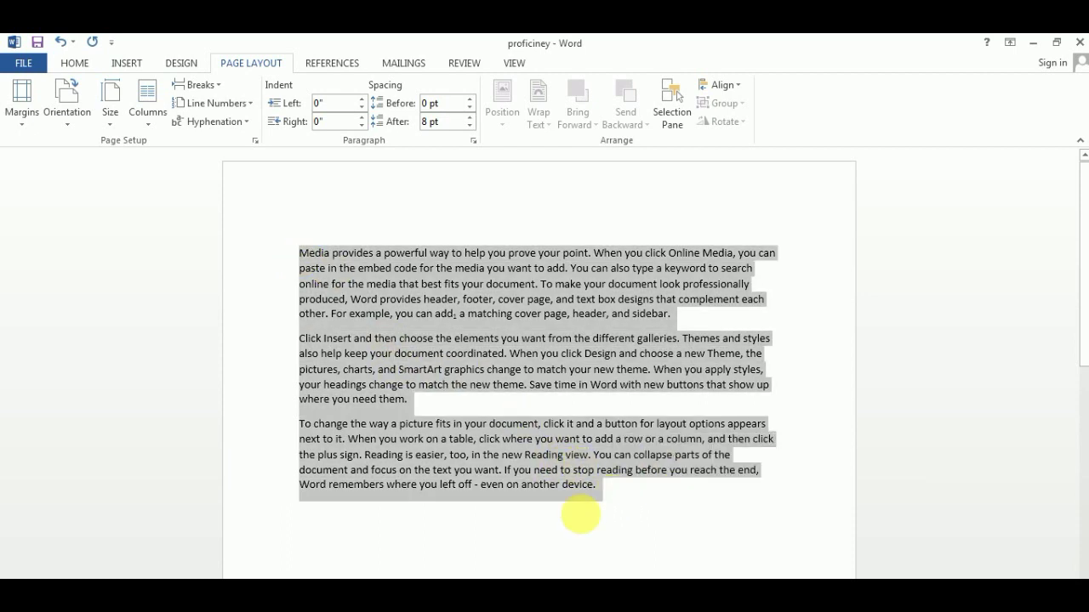
{"action": "left_click", "coordinate": [566, 538]}
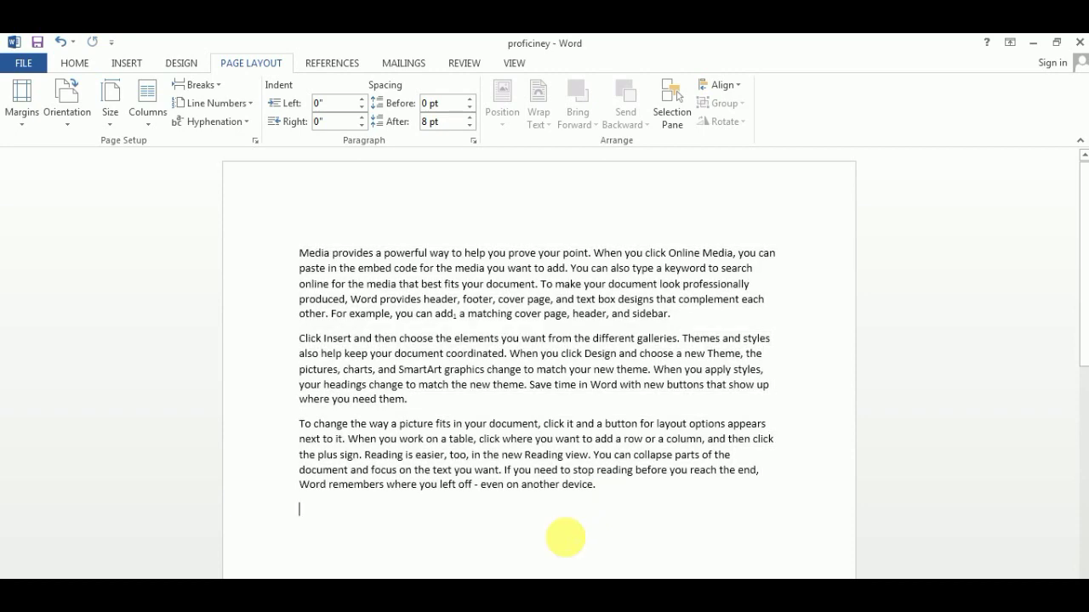
{"action": "type", "text": "Media provides a powerful way to help you prove your point. When you click Online Media, you can paste in the embed code for the media you want to add. You can also type a keyword to search online for the media that best fits your document. To make your document look professionally produced, Word provides header, footer, cover page, and text box designs that complement each other. For example, you can add a matching cover page, header, and sidebar. Click Insert and then choose the elements you want from the different galleries. Themes and styles also help keep your document coordinated. When you click Design and choose a new Theme, the pictures, charts, and SmartArt graphics change to match your new theme. When you apply styles, your headings change to match the new theme. Save time in Word with new buttons that show up where you need them. To change the way a picture fits in your document, click it and a button for layout options appears next to it. When you work on a table, click where you want to add a row or a column, and then click the plus sign. Reading is easier, too, in the new Reading view. You can collapse parts of the document and focus on the text you want. If you need to stop reading before you reach the end, Word remembers where you left off - even on another device."}
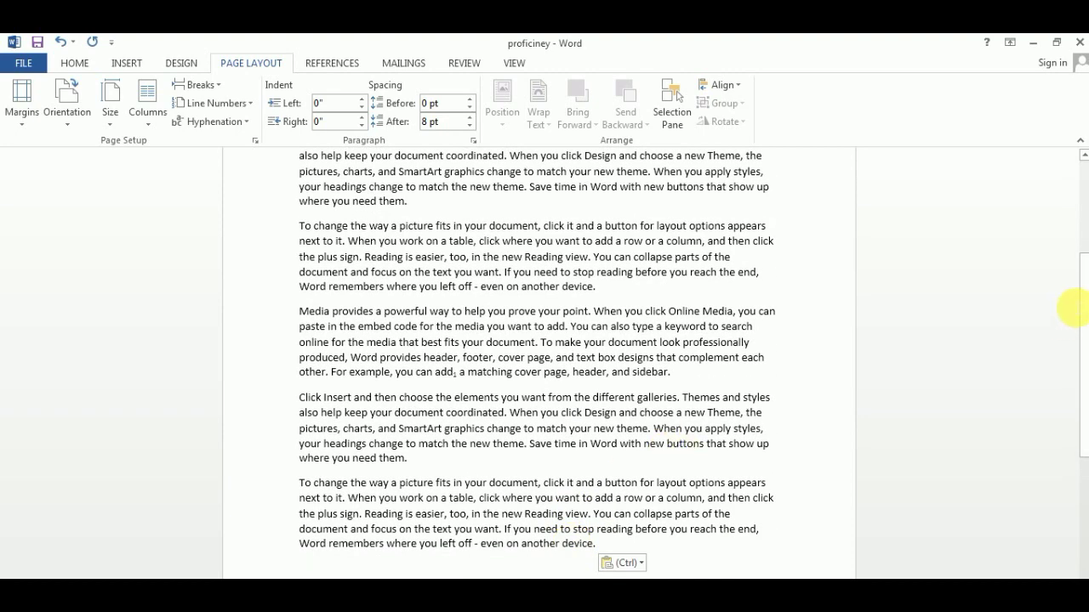
{"action": "left_click_drag", "start_coordinate": [1079, 308], "coordinate": [1079, 223]}
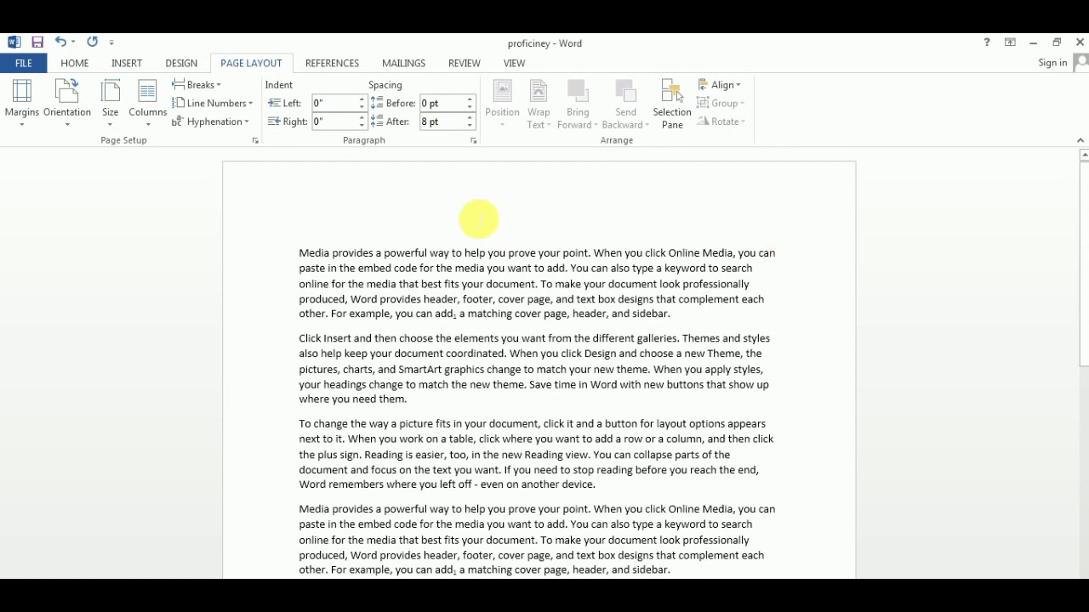
Step: Split the text into three columns, then open the More Columns dialog
{"action": "left_click", "coordinate": [153, 119]}
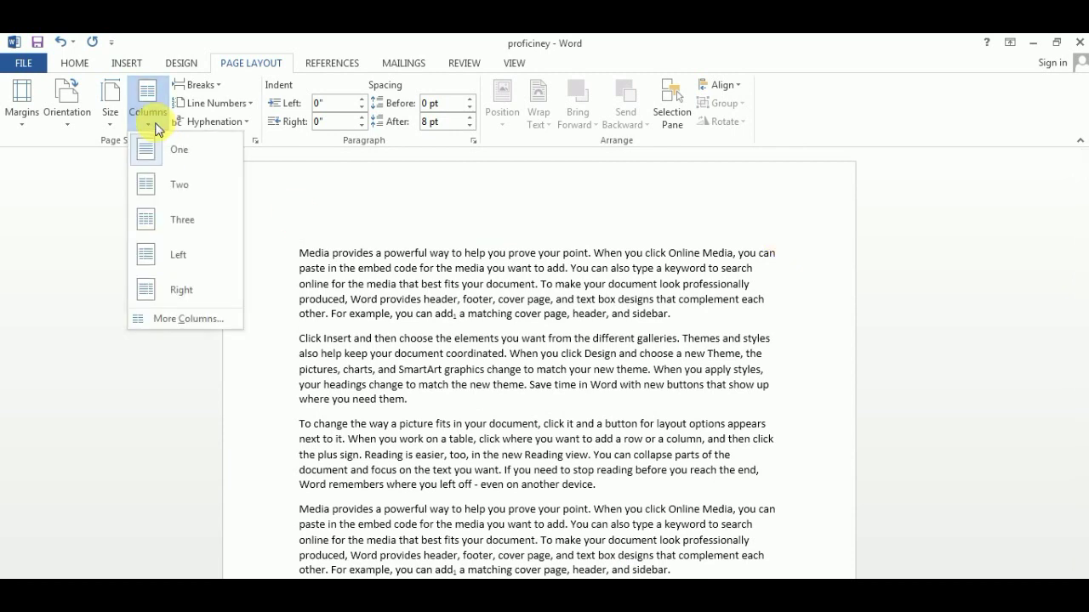
{"action": "left_click", "coordinate": [173, 221]}
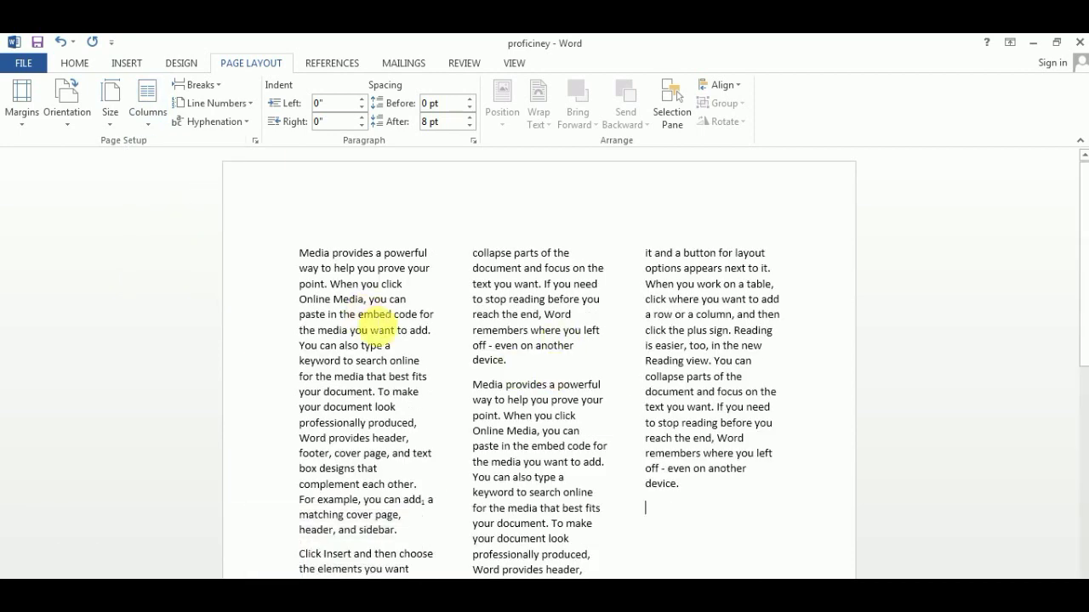
{"action": "left_click", "coordinate": [496, 315]}
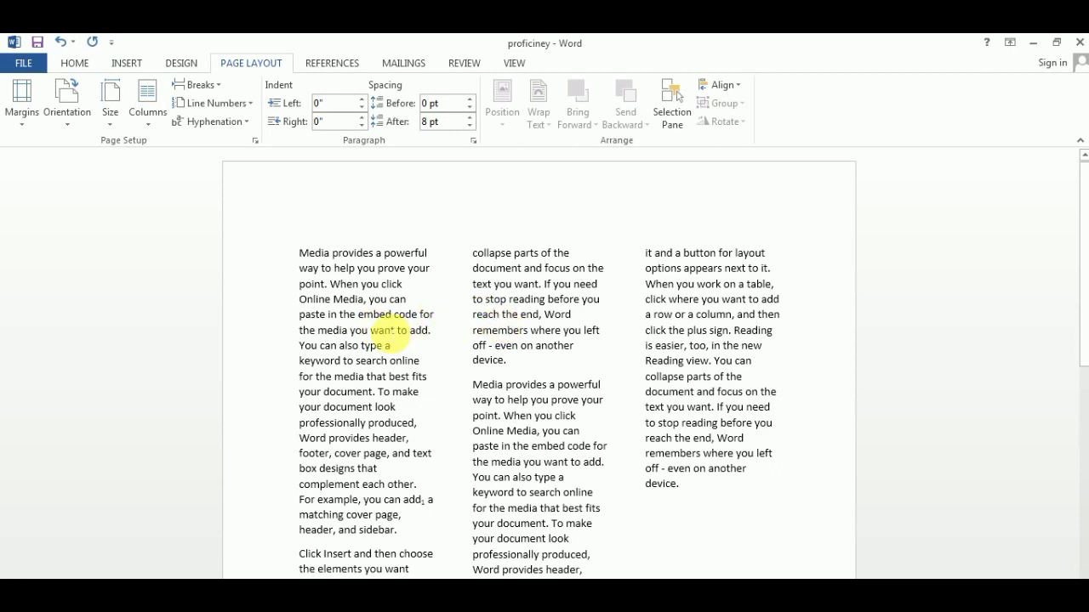
{"action": "left_click", "coordinate": [542, 315]}
{"action": "left_click", "coordinate": [723, 285]}
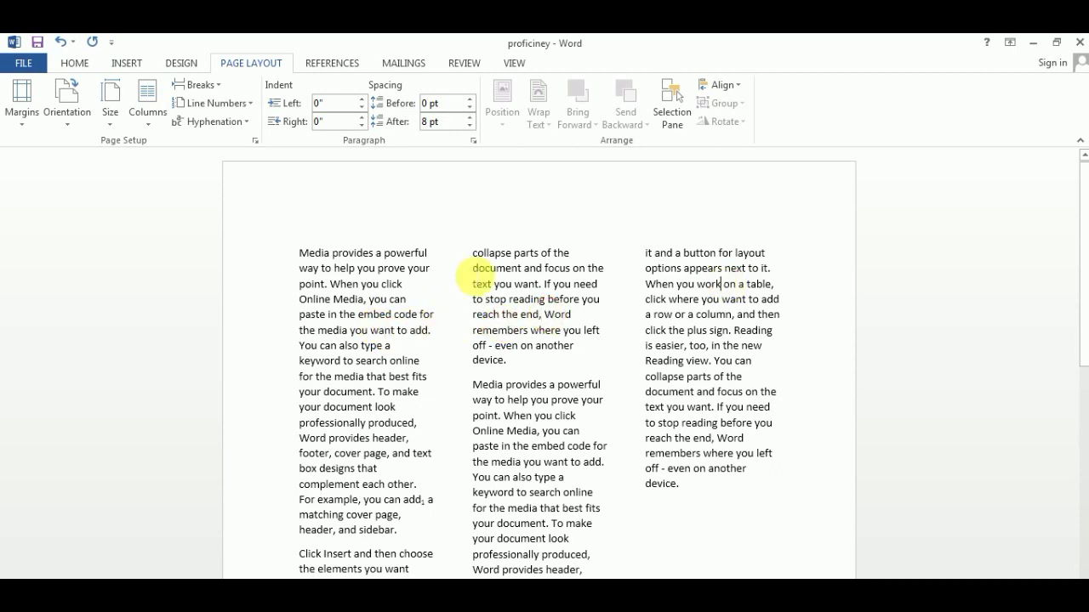
{"action": "left_click", "coordinate": [146, 93]}
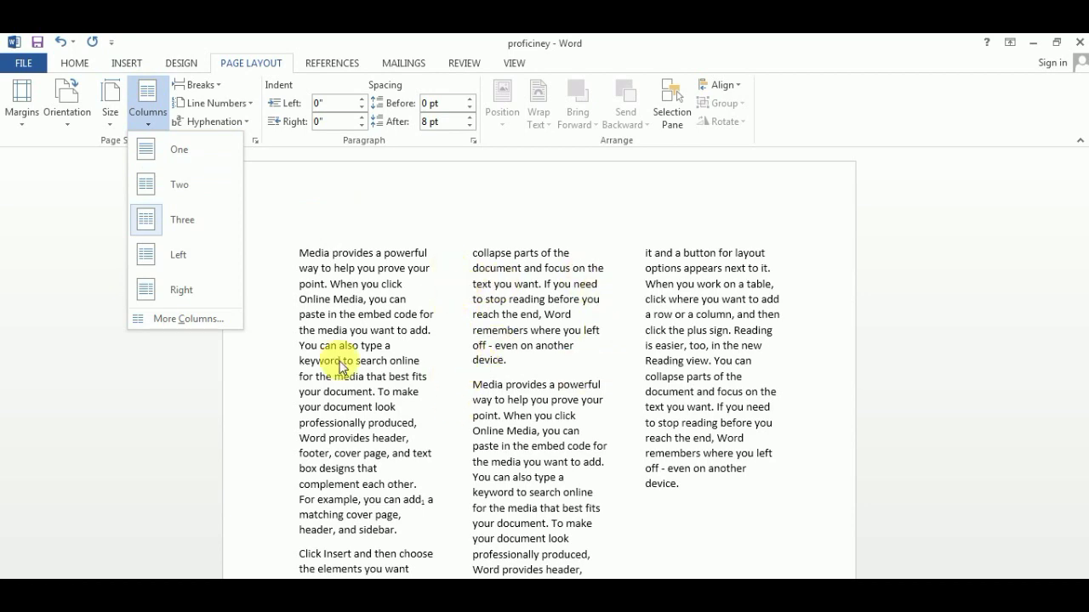
{"action": "left_click", "coordinate": [185, 318]}
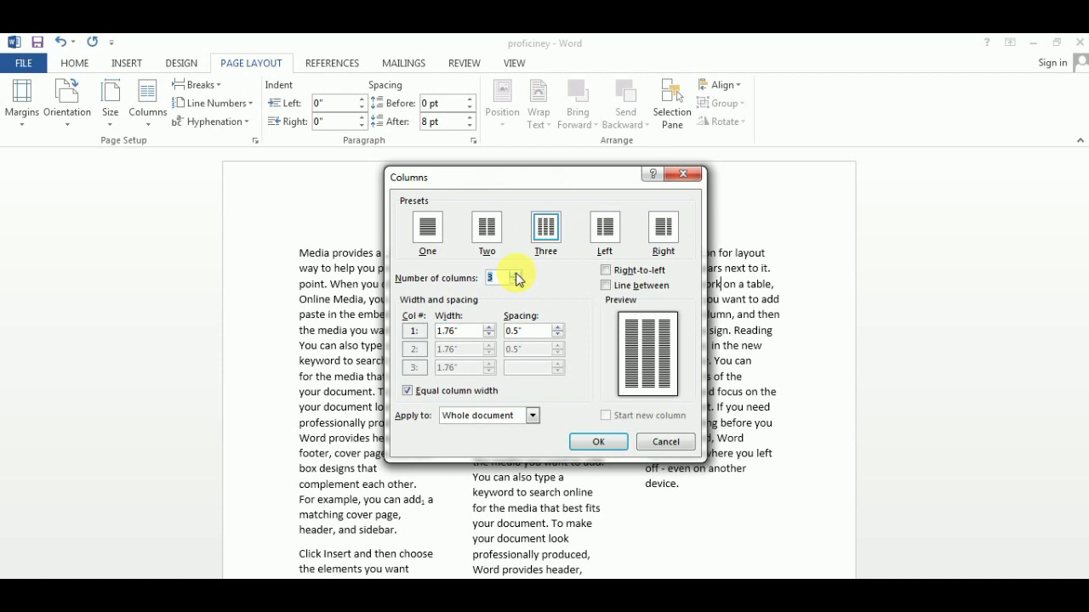
Step: Apply three columns with a line between them, then undo both changes
{"action": "left_click", "coordinate": [605, 286]}
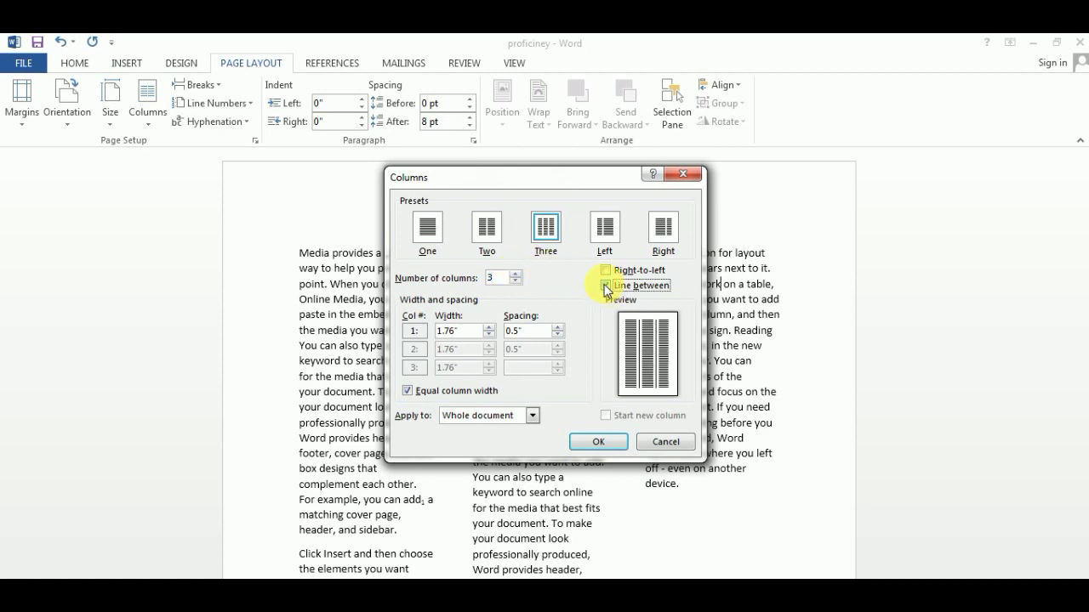
{"action": "left_click", "coordinate": [597, 440]}
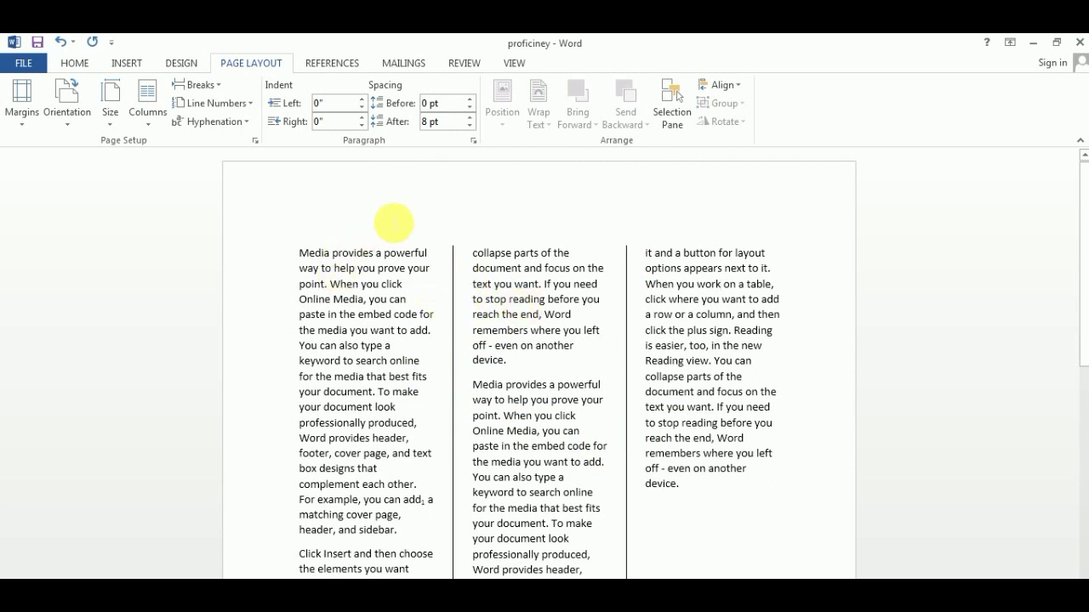
{"action": "key", "text": "ctrl+z"}
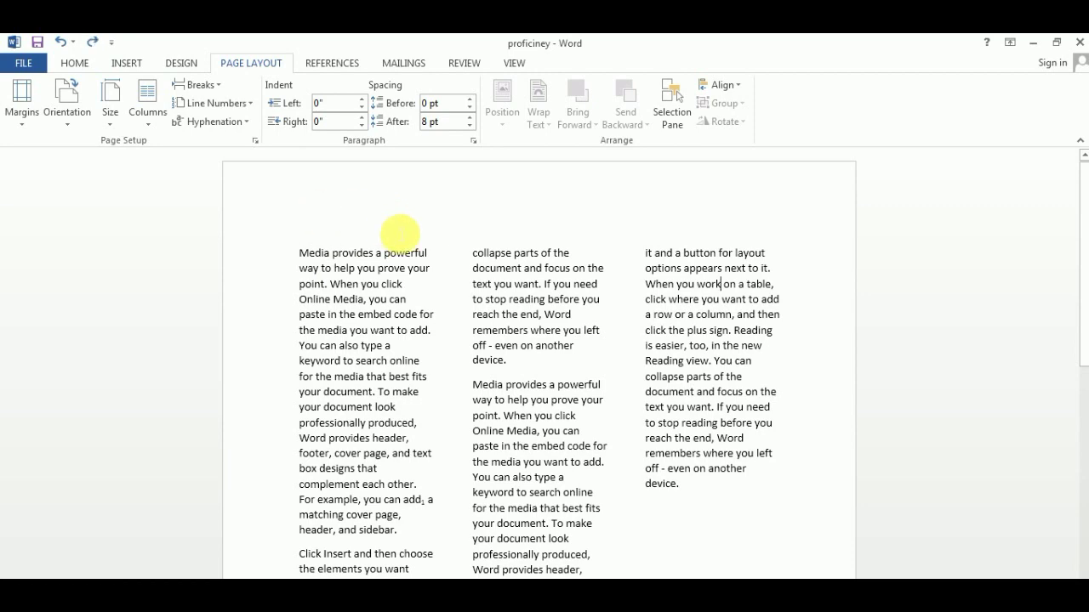
{"action": "key", "text": "ctrl+z"}
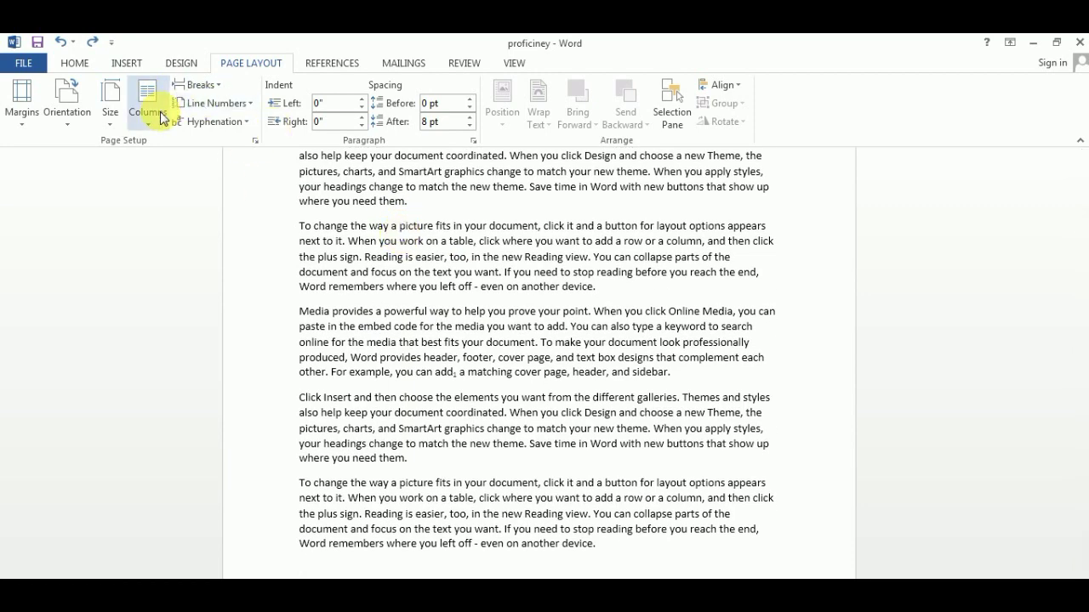
{"action": "left_click", "coordinate": [215, 85]}
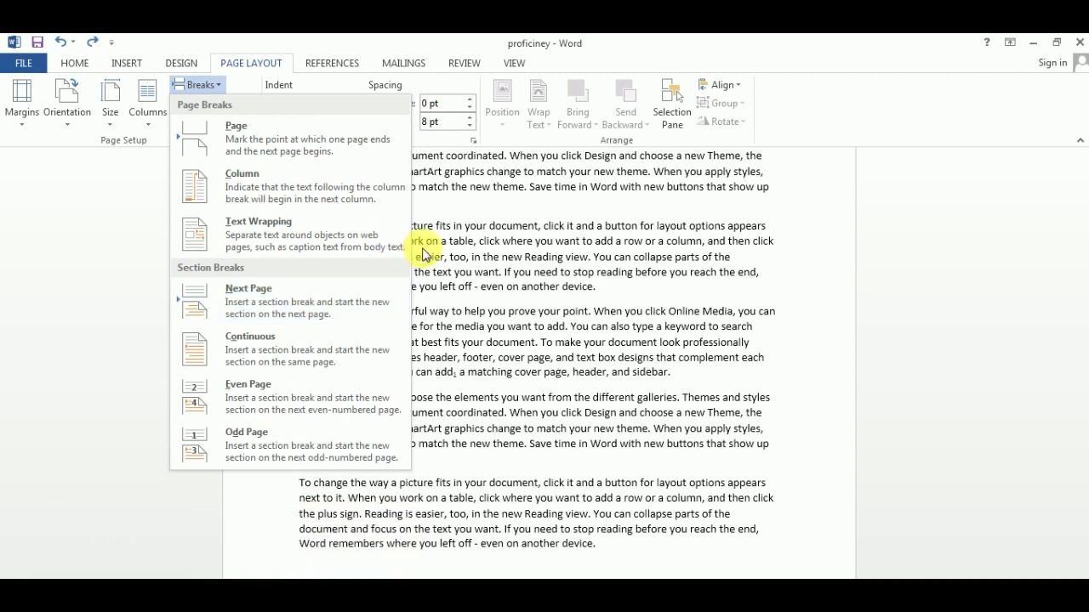
{"action": "left_click", "coordinate": [451, 216]}
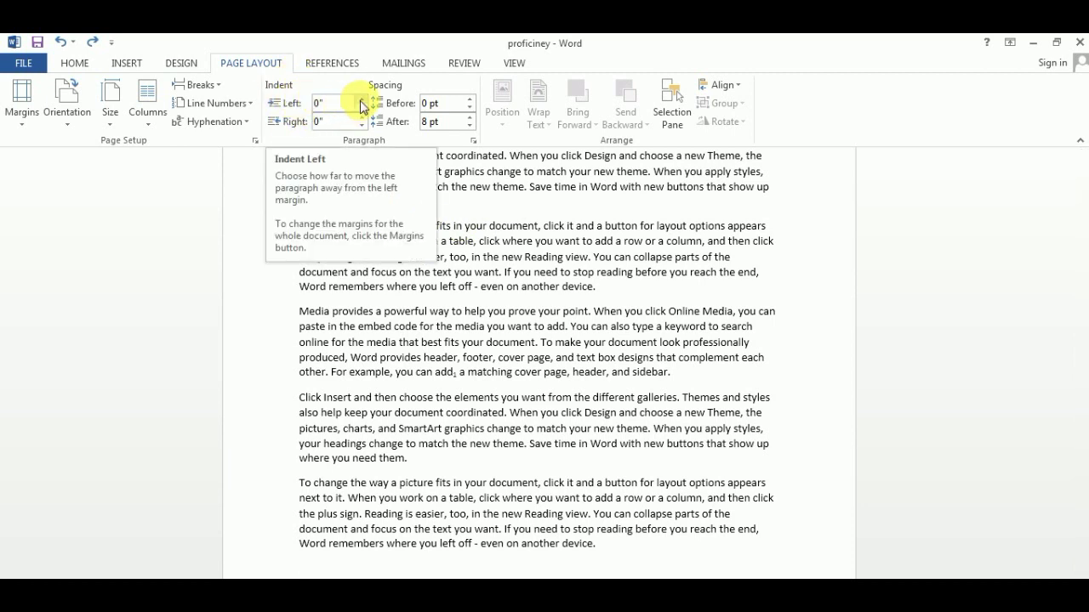
{"action": "left_click", "coordinate": [362, 98]}
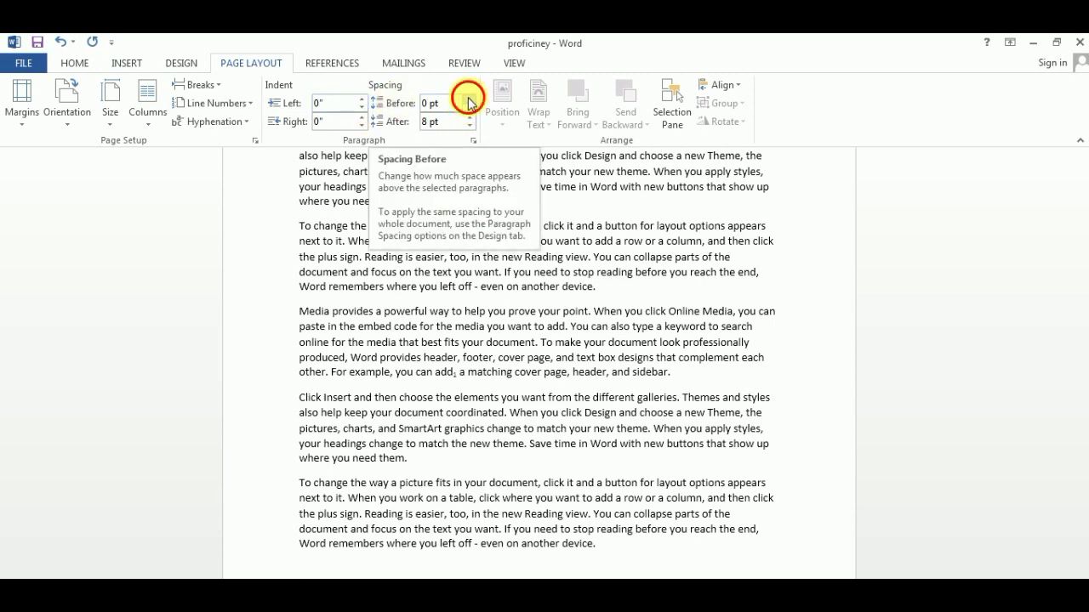
Step: Give the 'Click Insert' paragraph 30 pt of spacing before
{"action": "left_click", "coordinate": [470, 99]}
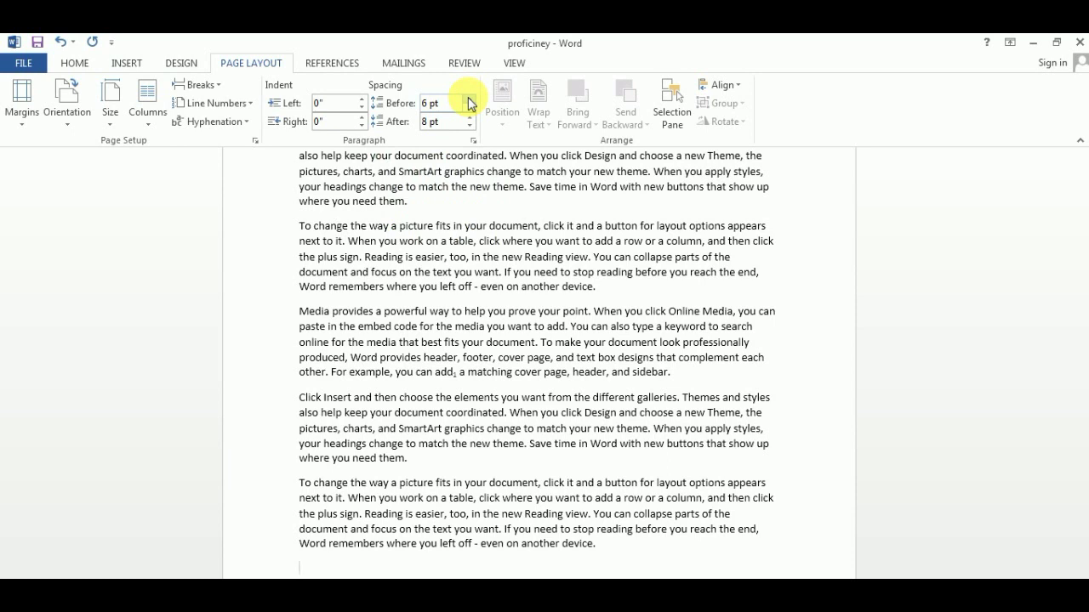
{"action": "left_click", "coordinate": [442, 211]}
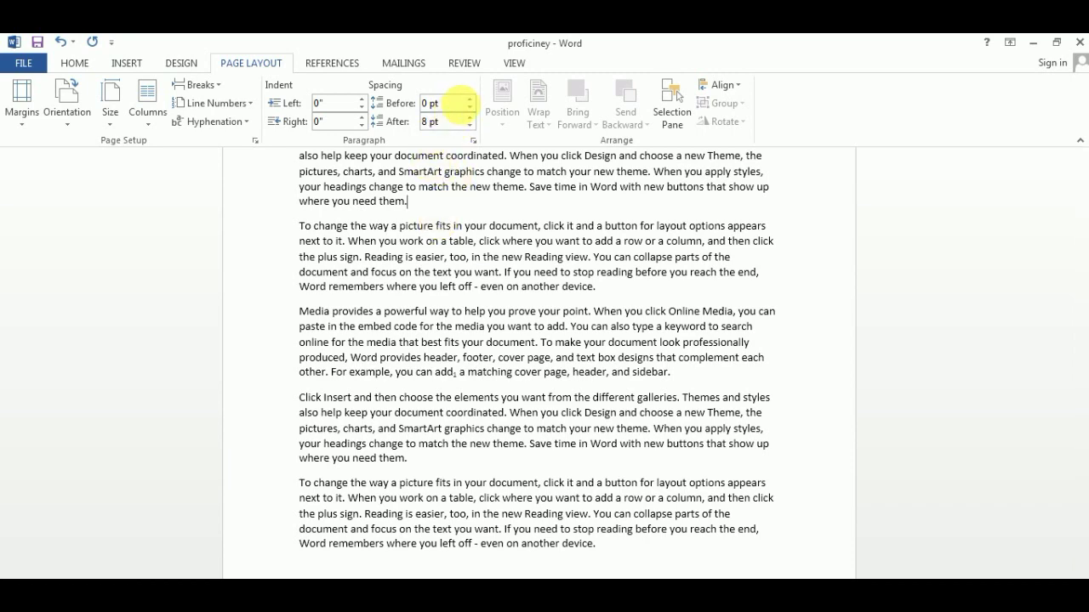
{"action": "left_click", "coordinate": [473, 102]}
{"action": "left_click", "coordinate": [473, 102]}
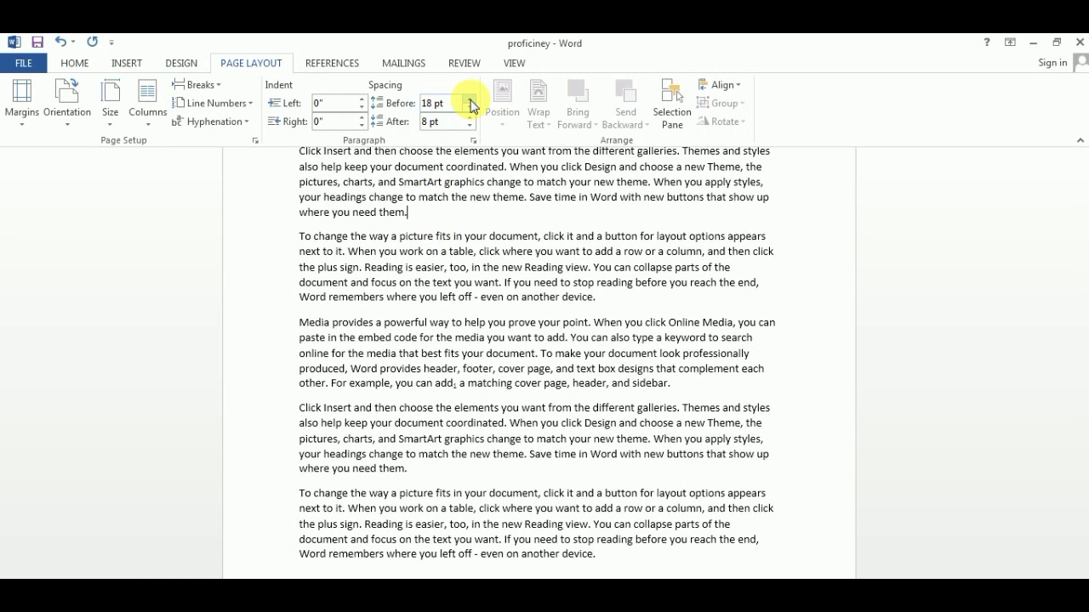
{"action": "left_click", "coordinate": [473, 102]}
{"action": "left_click", "coordinate": [473, 102]}
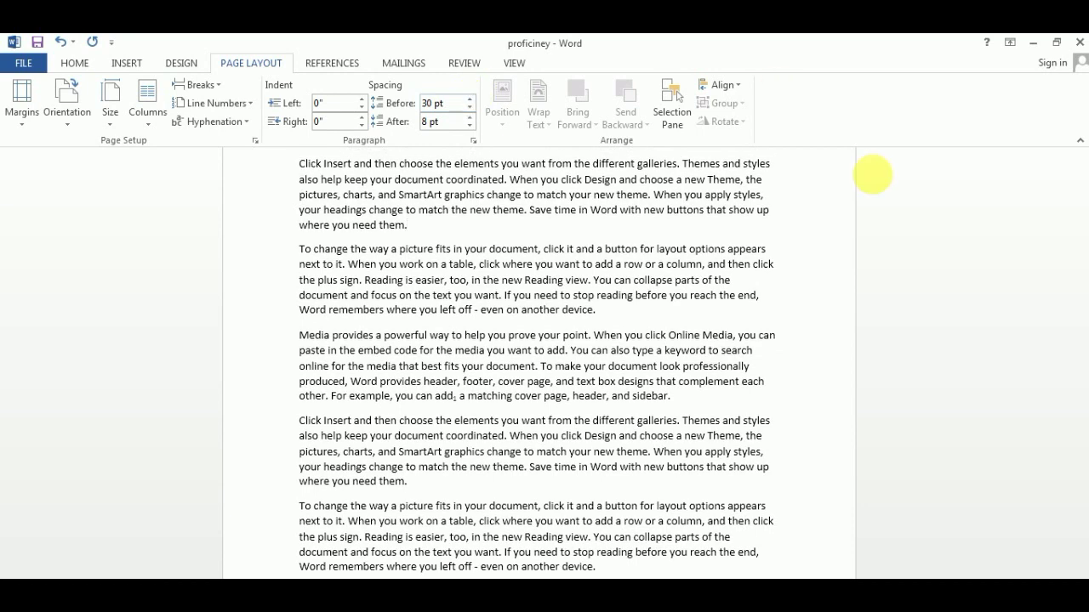
{"action": "left_click_drag", "start_coordinate": [1082, 285], "coordinate": [1081, 193]}
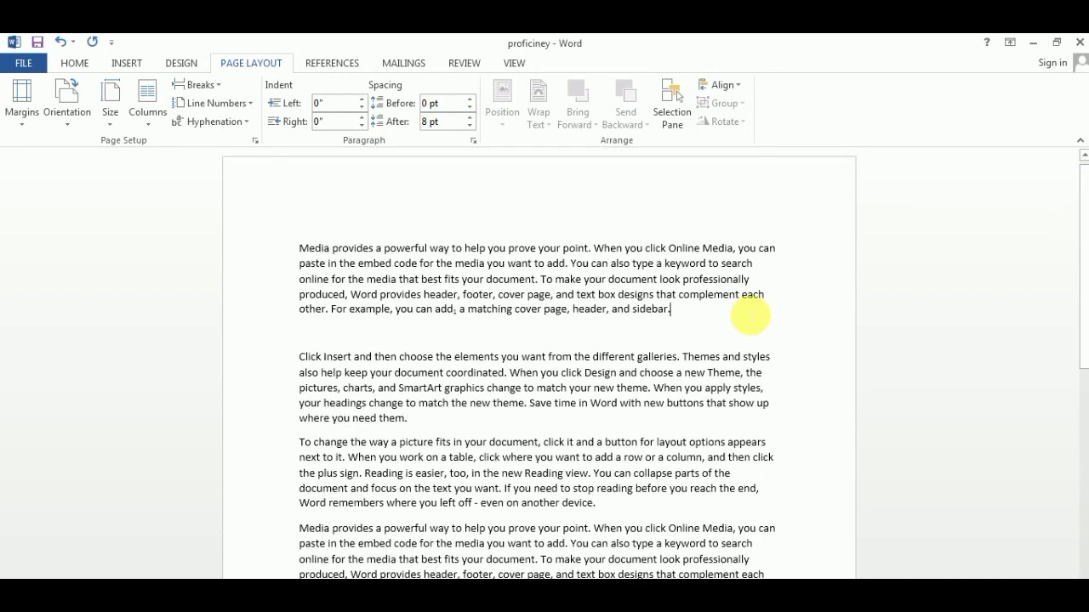
Step: Raise the spacing before the opening Media paragraph to 18 pt
{"action": "left_click", "coordinate": [471, 100]}
{"action": "left_click", "coordinate": [471, 100]}
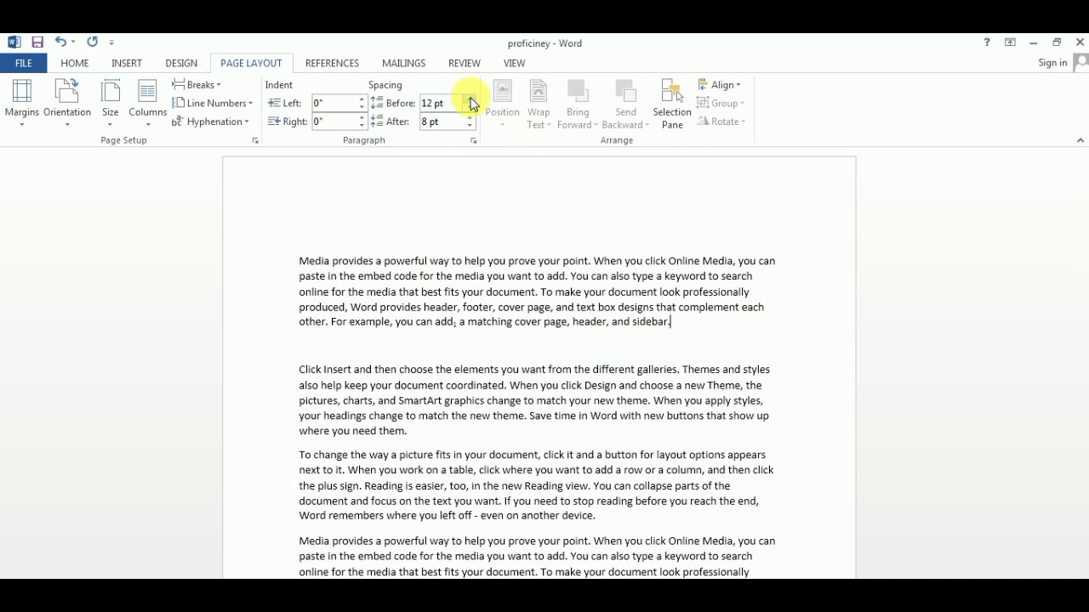
{"action": "left_click", "coordinate": [471, 99]}
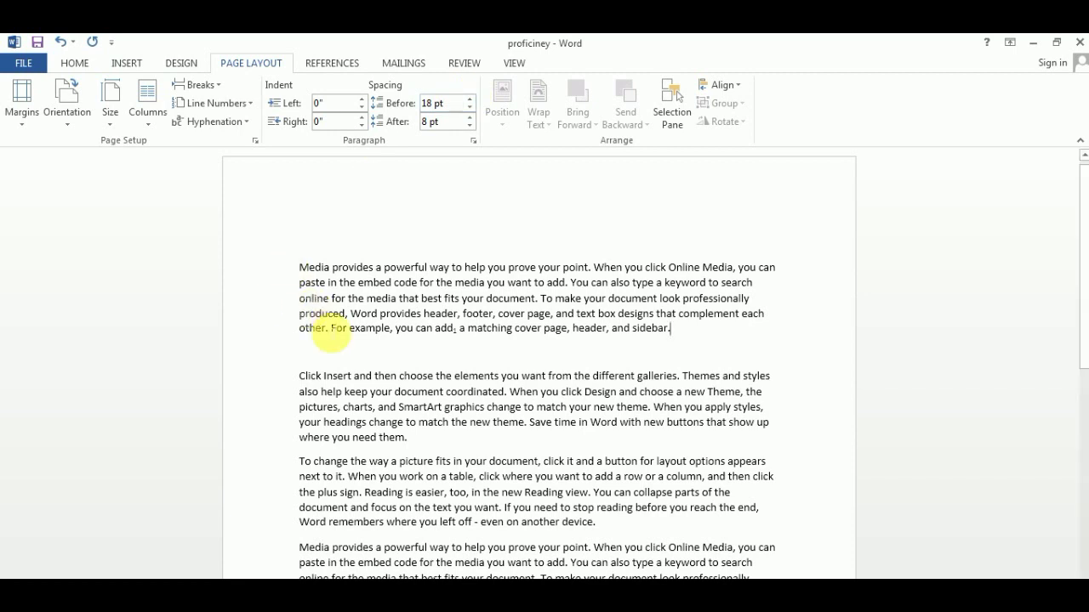
{"action": "left_click", "coordinate": [340, 354]}
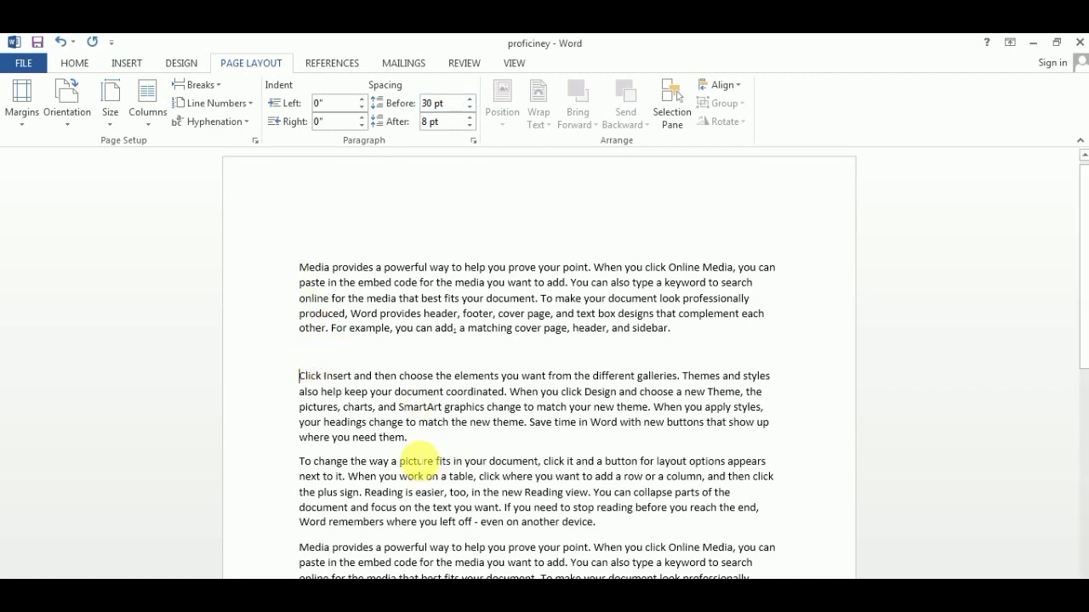
Step: Reset the 'Click Insert' paragraph's spacing after to 0 pt, then raise it to 24 pt
{"action": "left_click", "coordinate": [421, 446]}
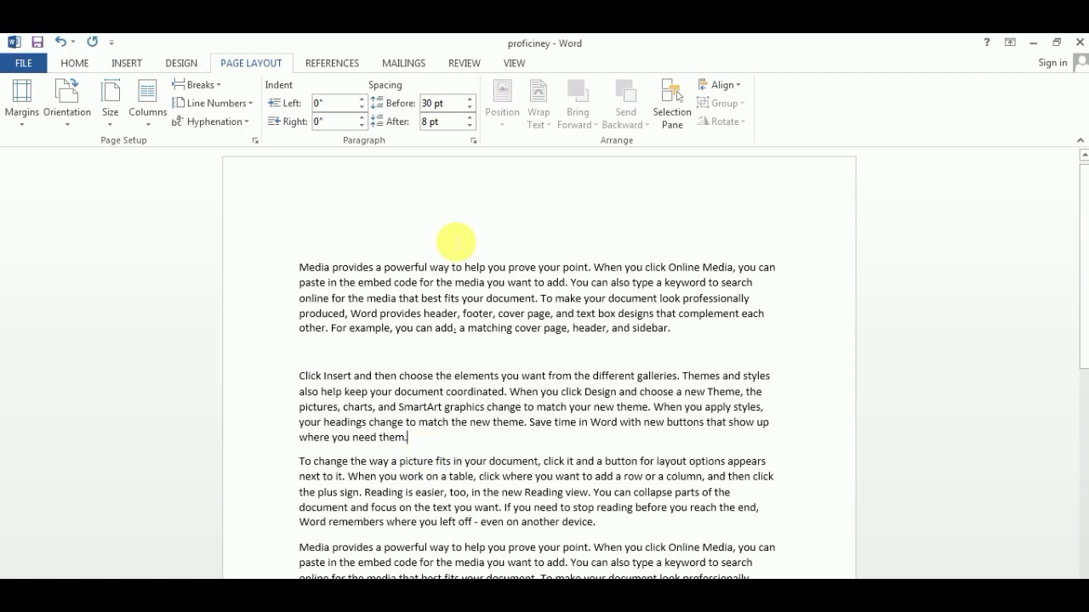
{"action": "left_click", "coordinate": [469, 128]}
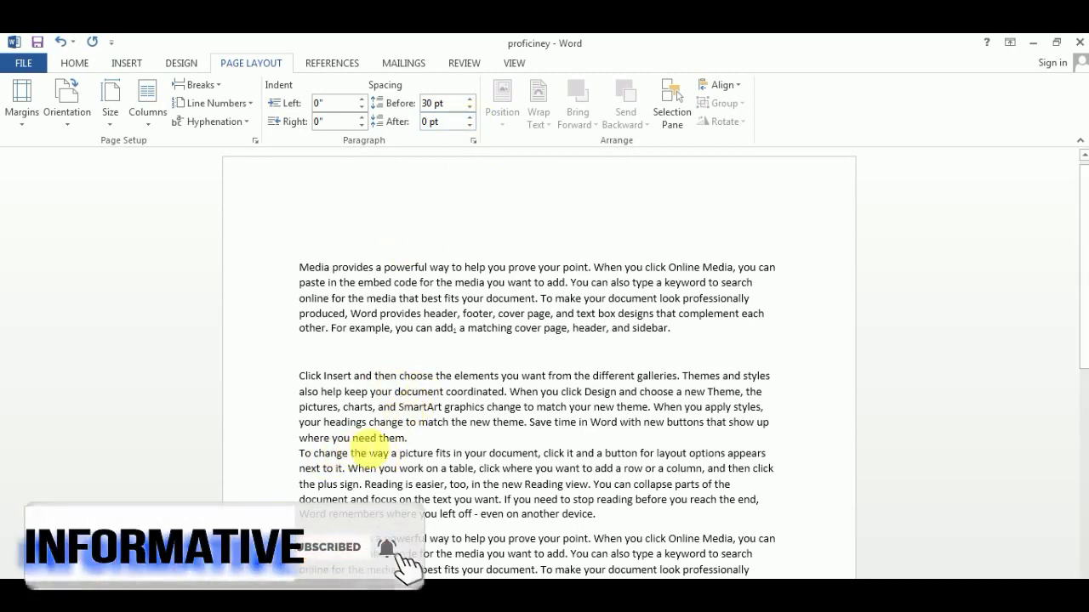
{"action": "left_click", "coordinate": [468, 116]}
{"action": "left_click", "coordinate": [469, 117]}
{"action": "left_click", "coordinate": [469, 116]}
{"action": "left_click", "coordinate": [469, 116]}
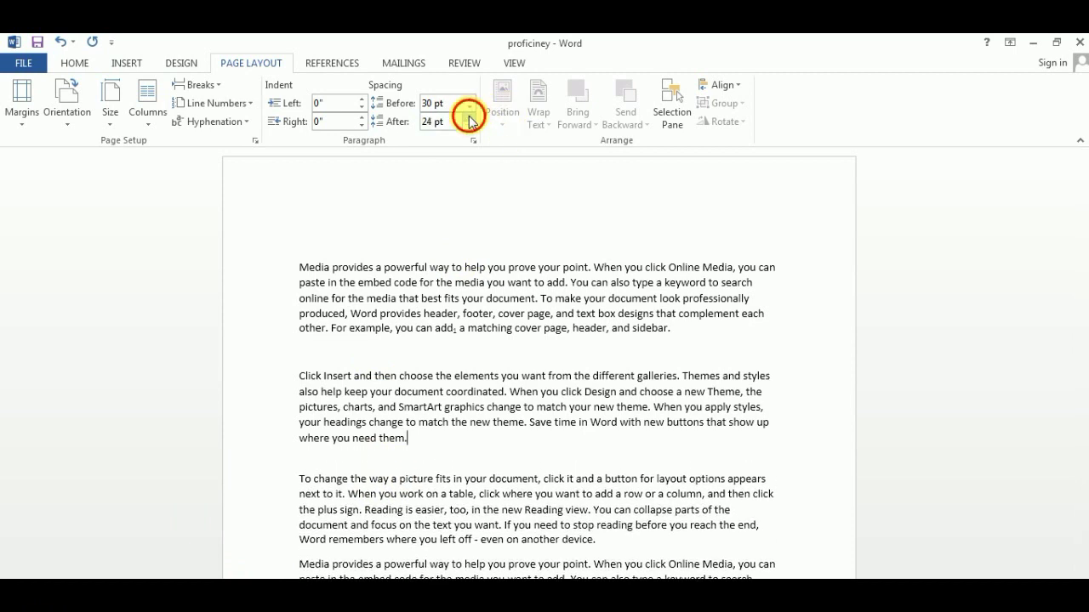
{"action": "left_click", "coordinate": [469, 116]}
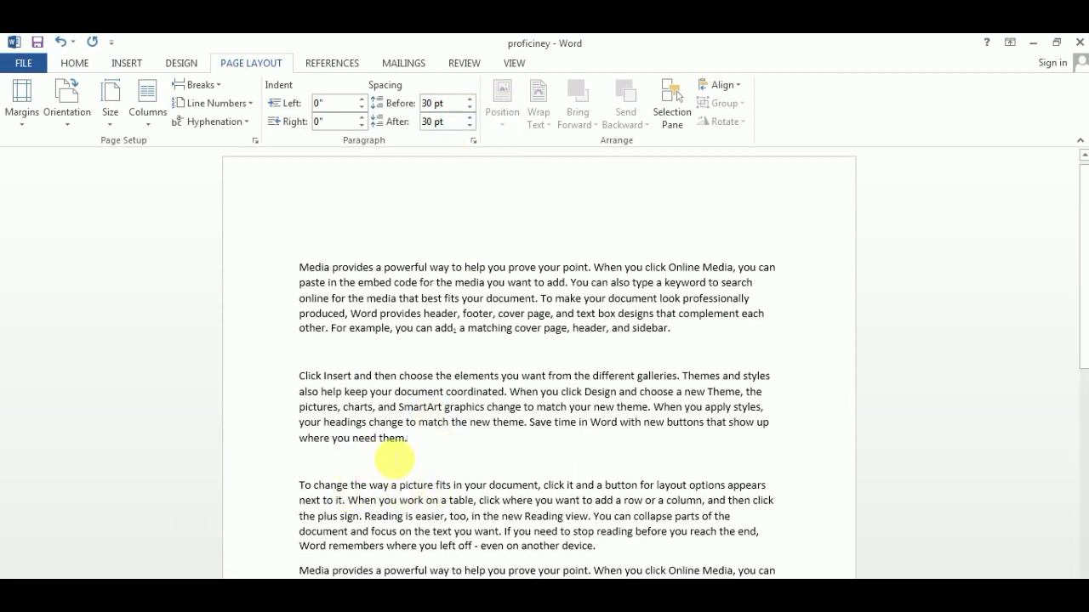